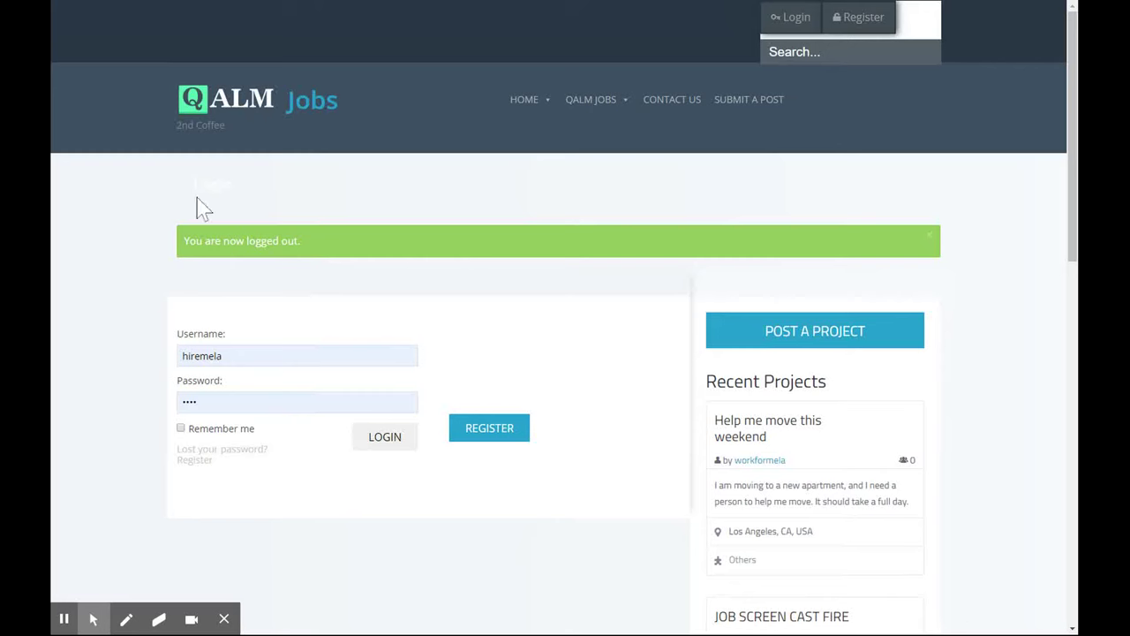
Log in with the filled freelancer credentials and view the dashboard's recent activity
click(385, 447)
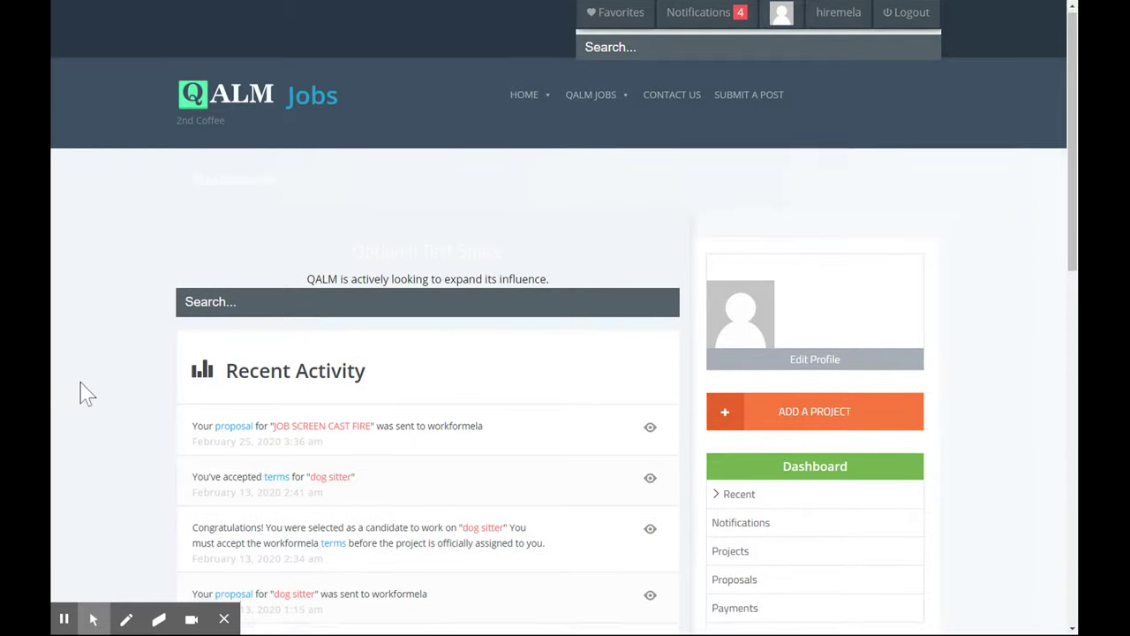
scroll(85, 393, down, 3)
scroll(86, 393, up, 3)
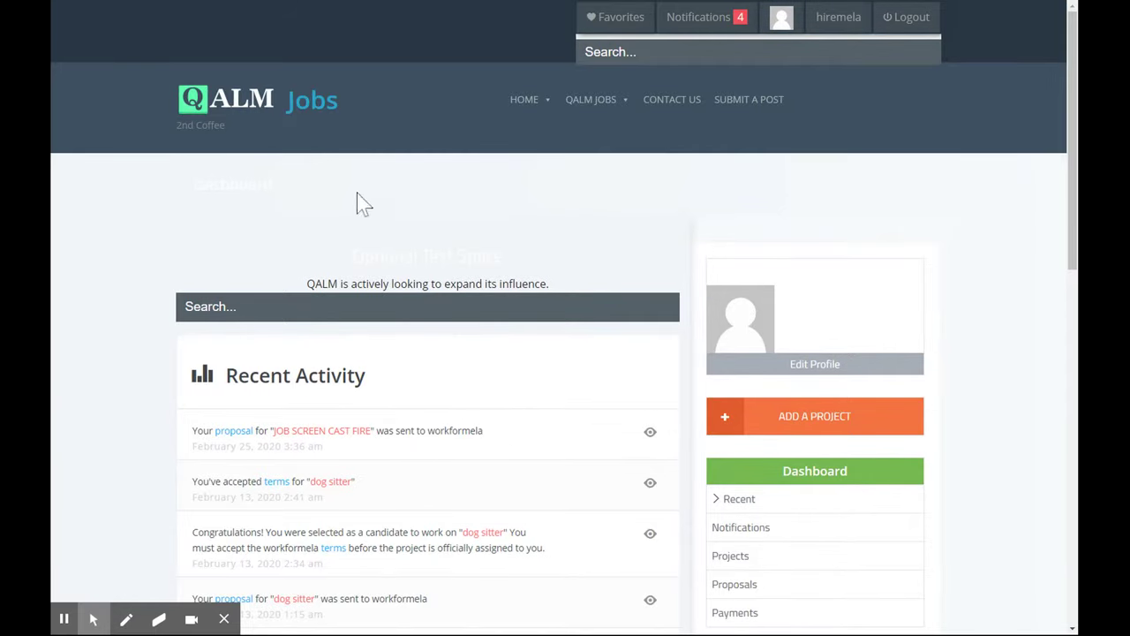
mouse_move(591, 95)
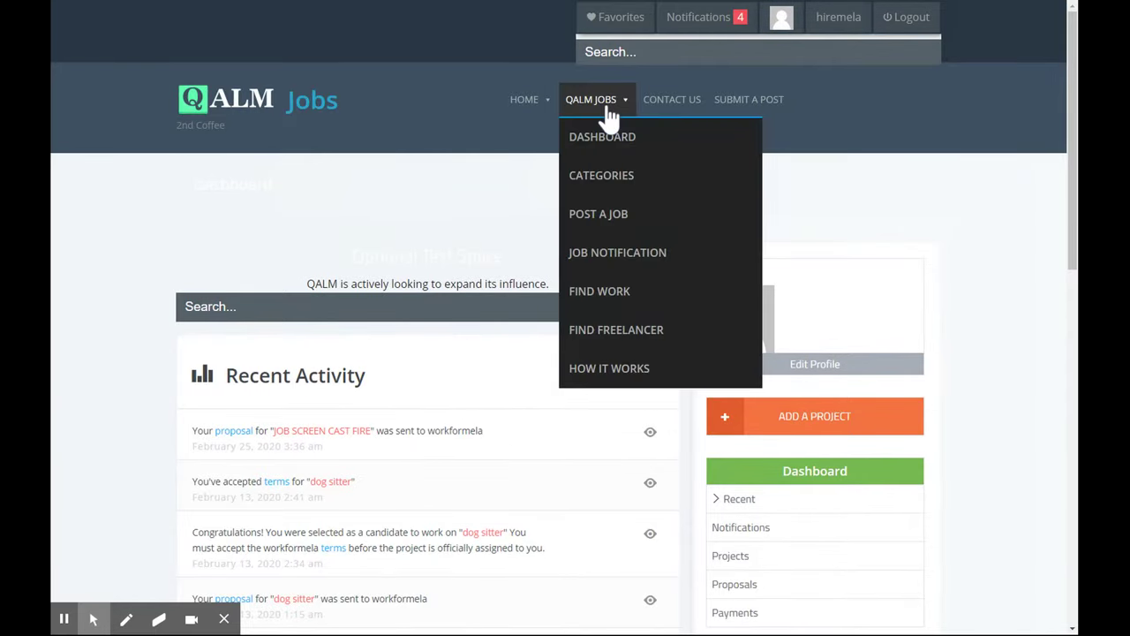
In Find Work, accept location sharing and open the $400 'Help me move this weekend' project
click(595, 303)
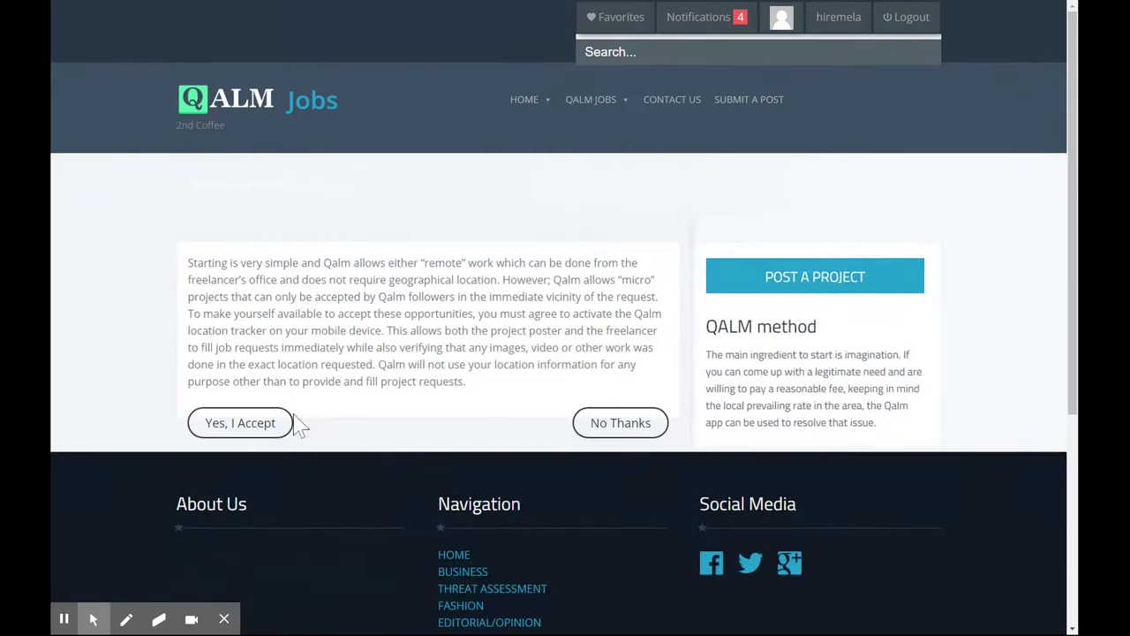
click(235, 424)
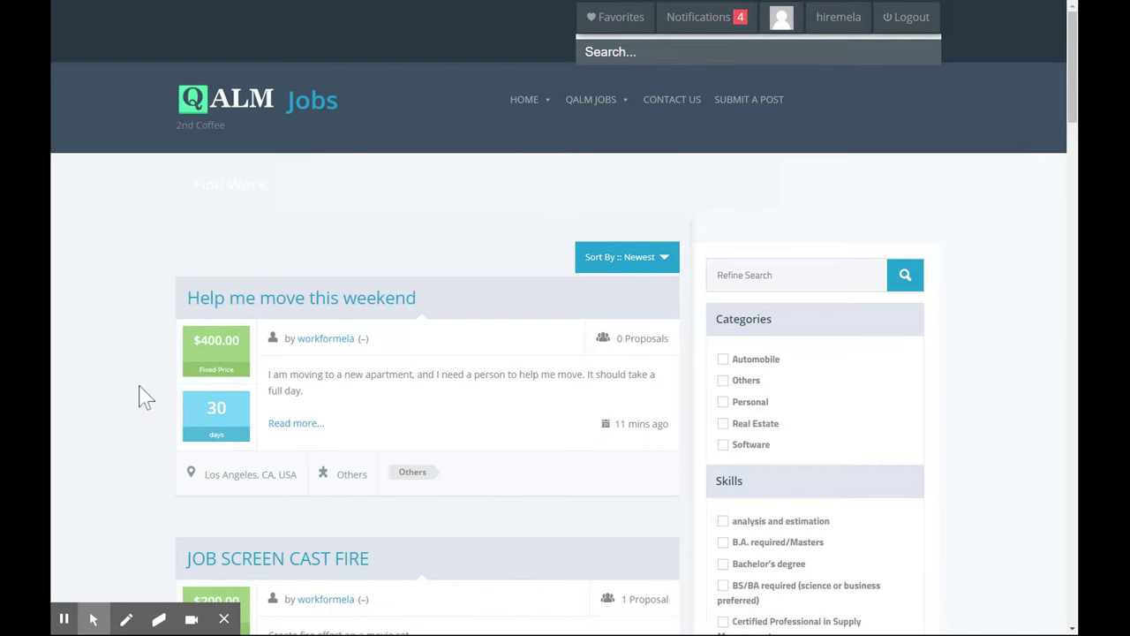
click(295, 308)
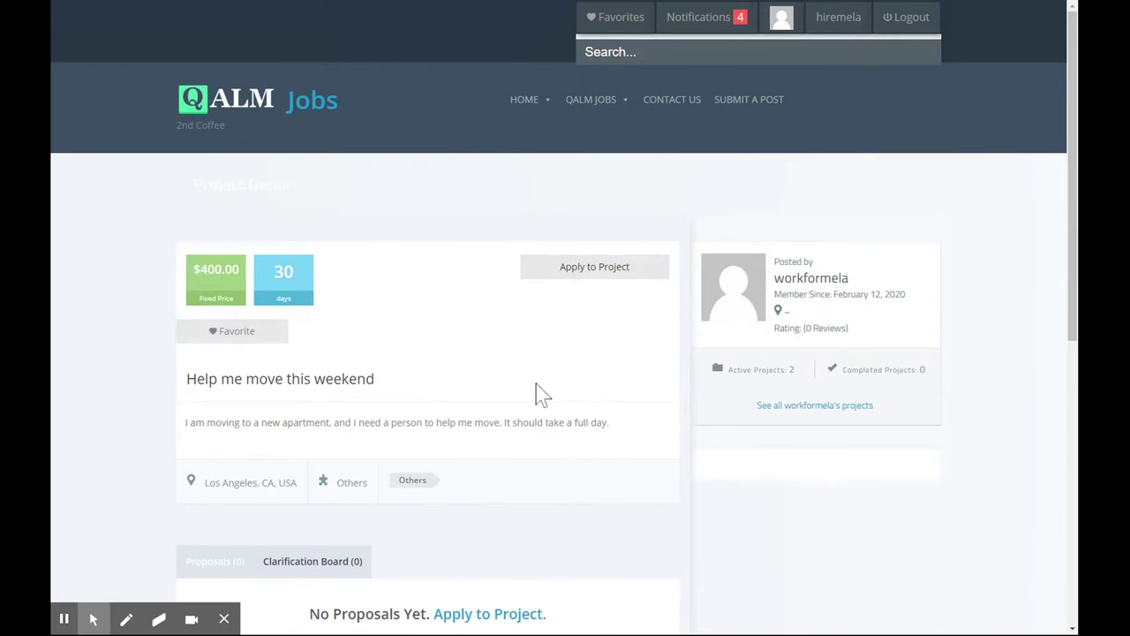
scroll(542, 394, down, 2)
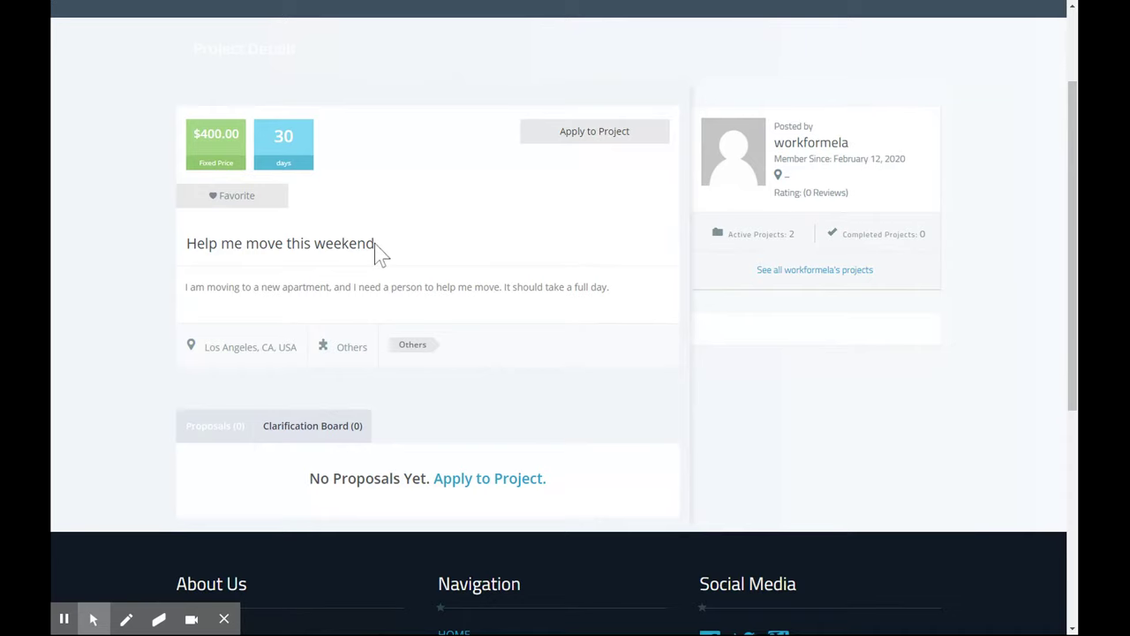
scroll(378, 252, up, 1)
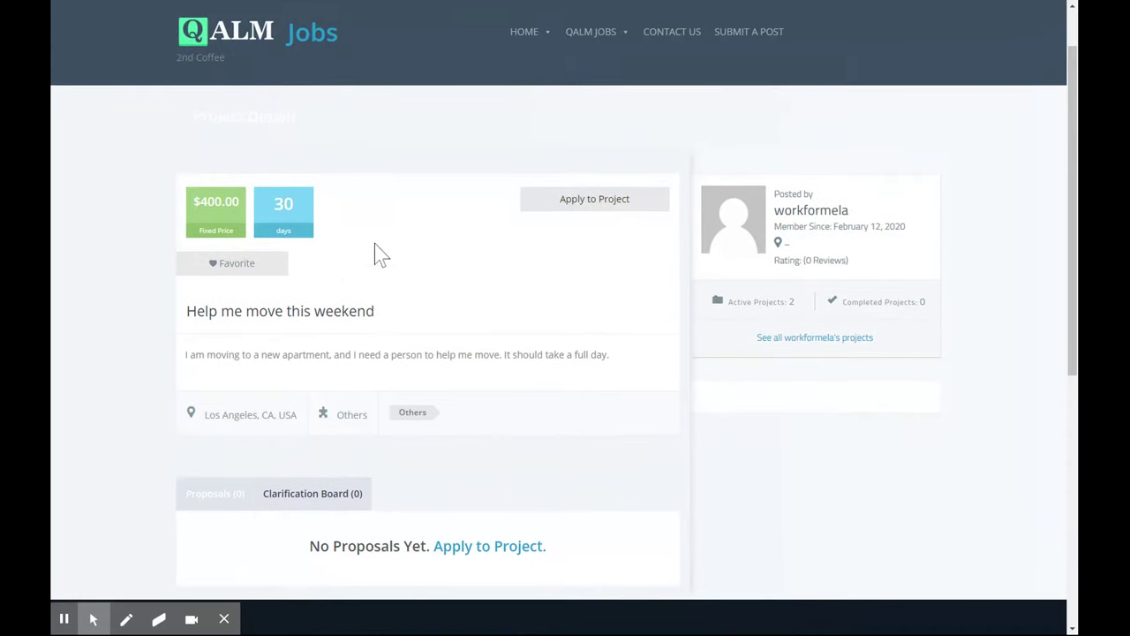
Start a proposal offering $350 with delivery in 14 days
click(598, 213)
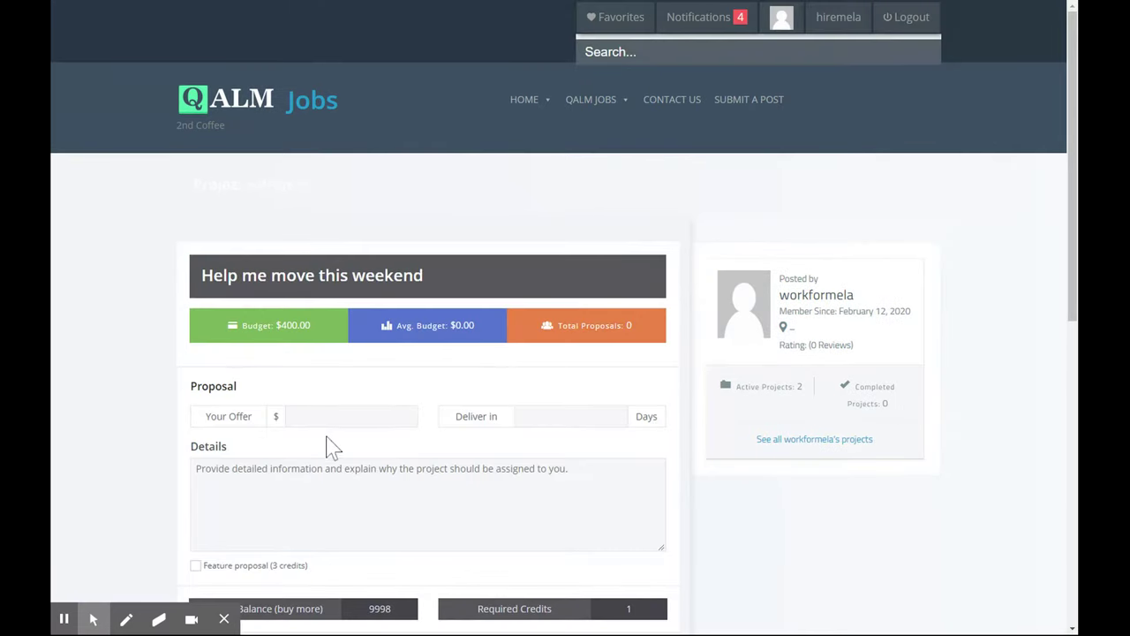
click(379, 418)
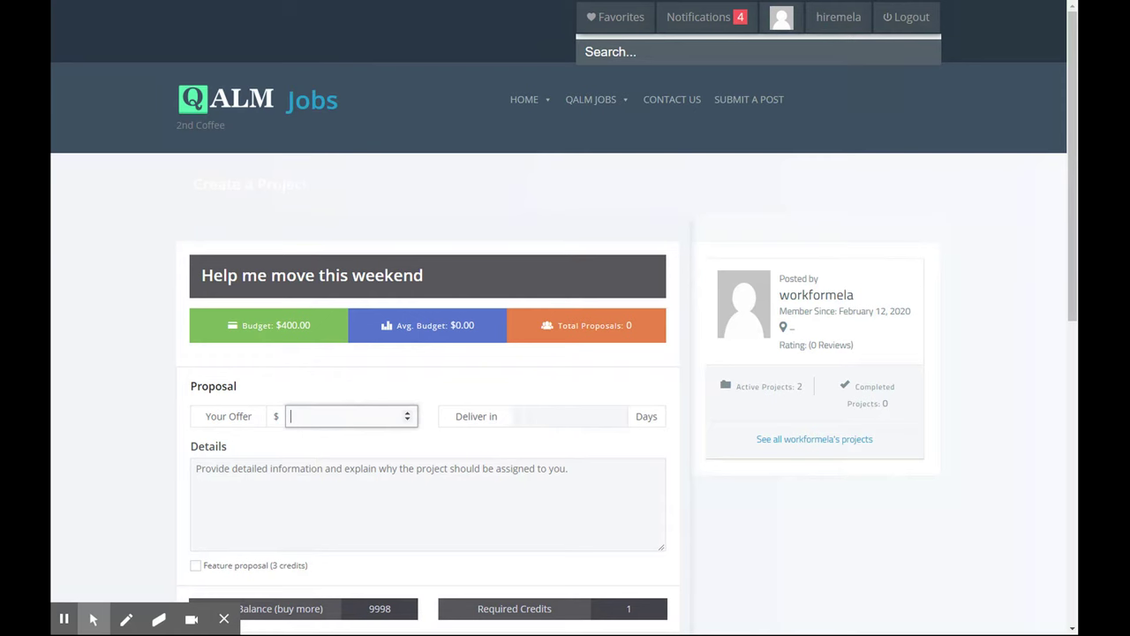
text(35)
text(0)
key(Tab)
text(114)
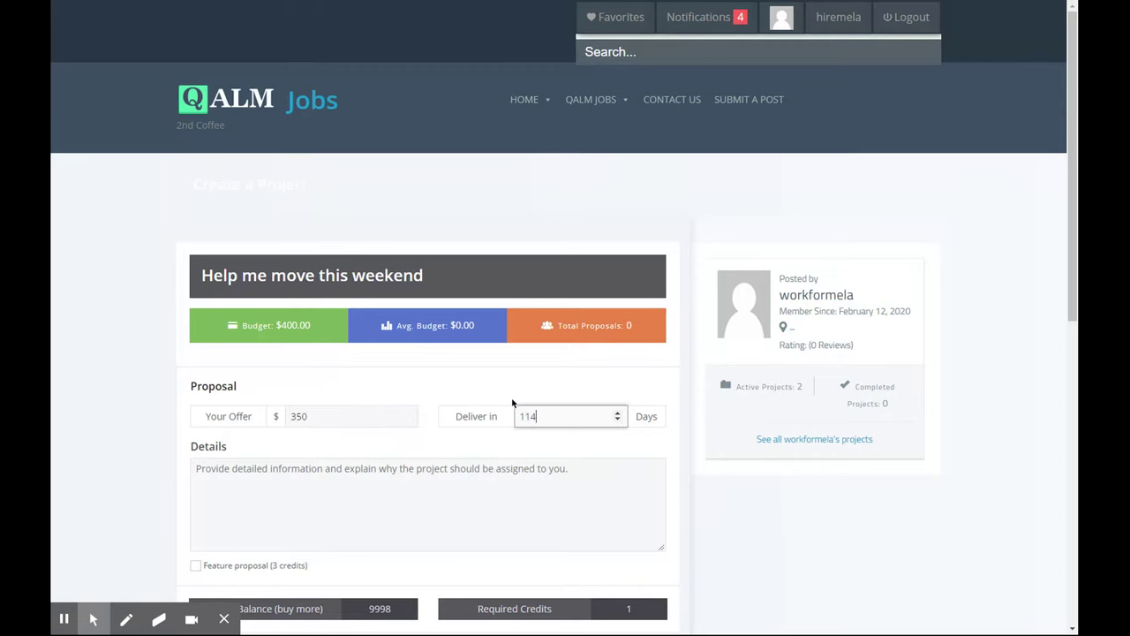
key(BackSpace)
text(4)
key(Tab)
Add the details 'I am strong, and I can help you move.', agree to terms, and submit
text(I am )
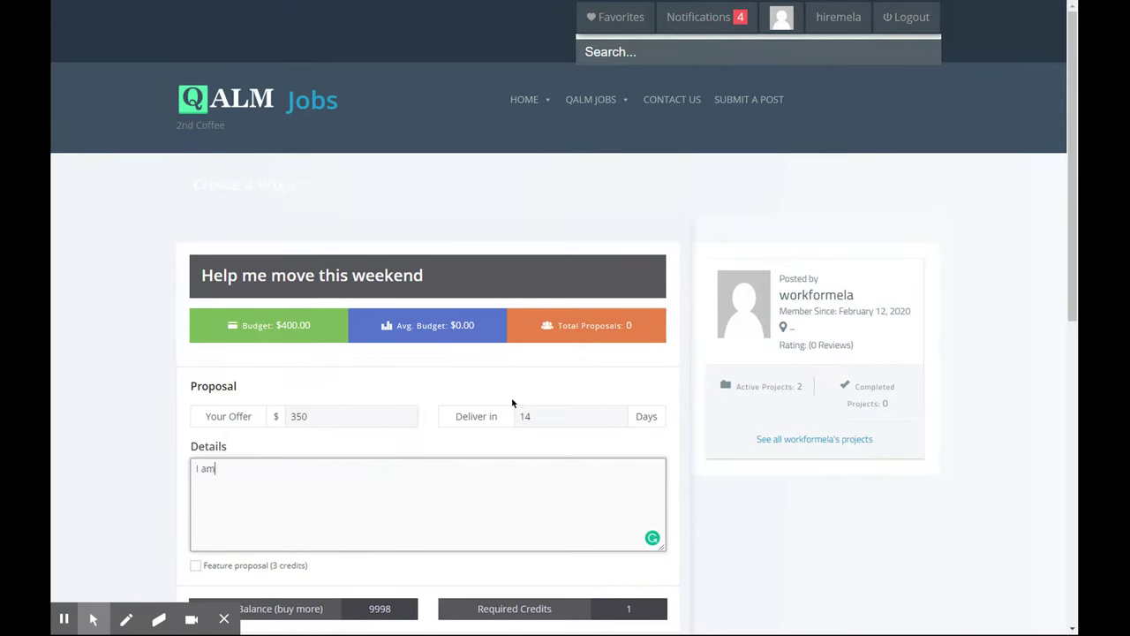
text(strong)
text(, and I can he)
text(lp you move.)
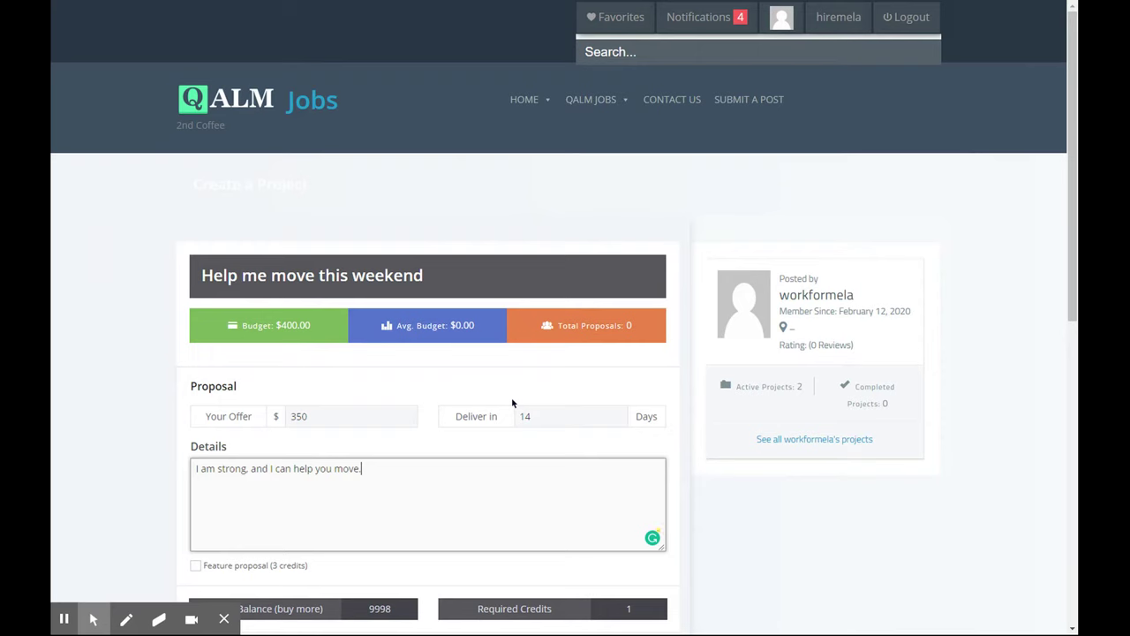
scroll(133, 441, down, 2)
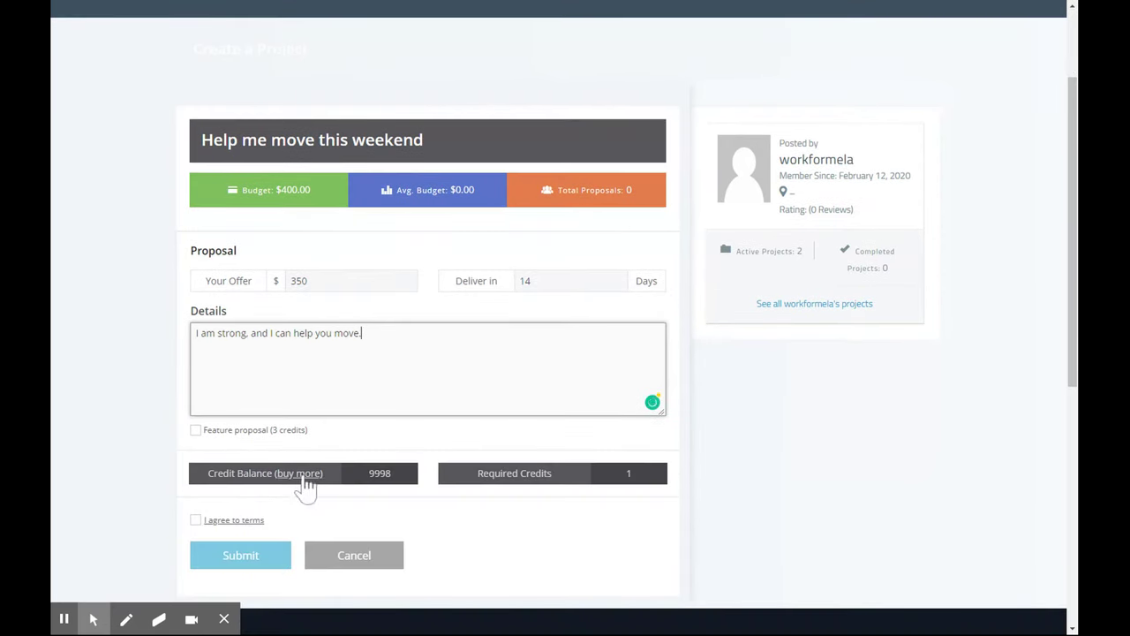
click(190, 521)
scroll(203, 530, down, 1)
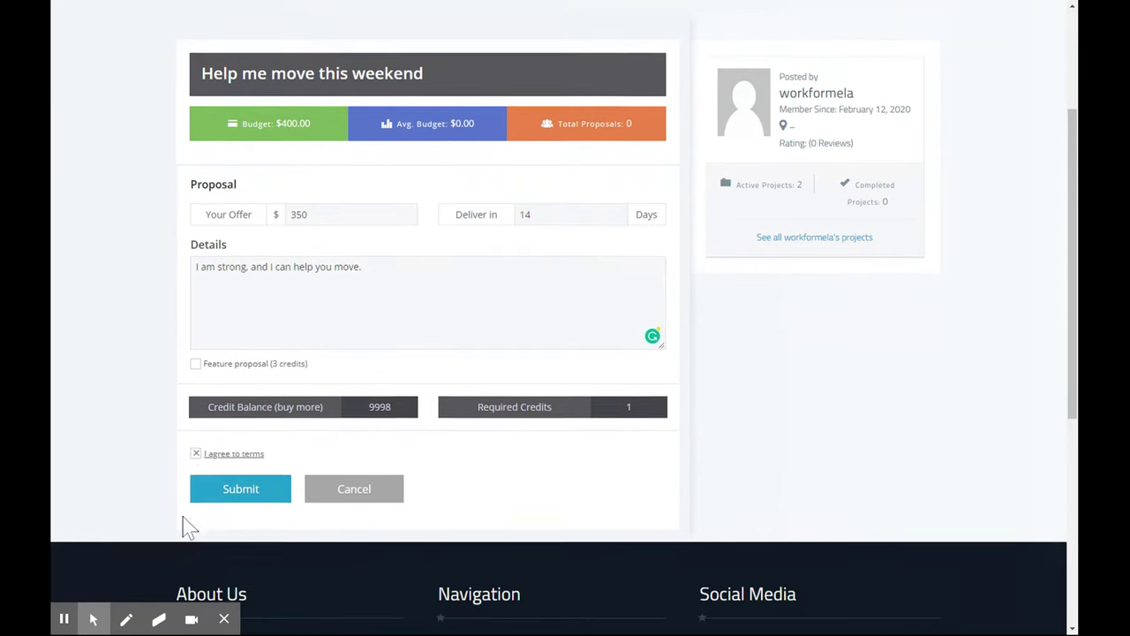
click(243, 491)
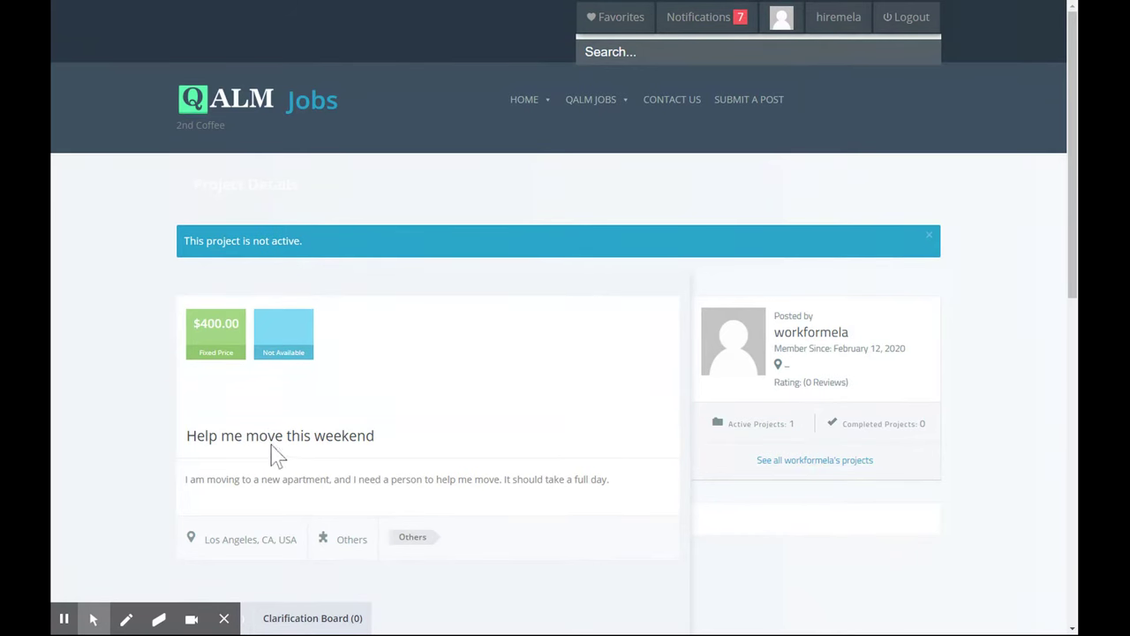
Check notifications and open the employer's updated terms for the moving job
click(736, 29)
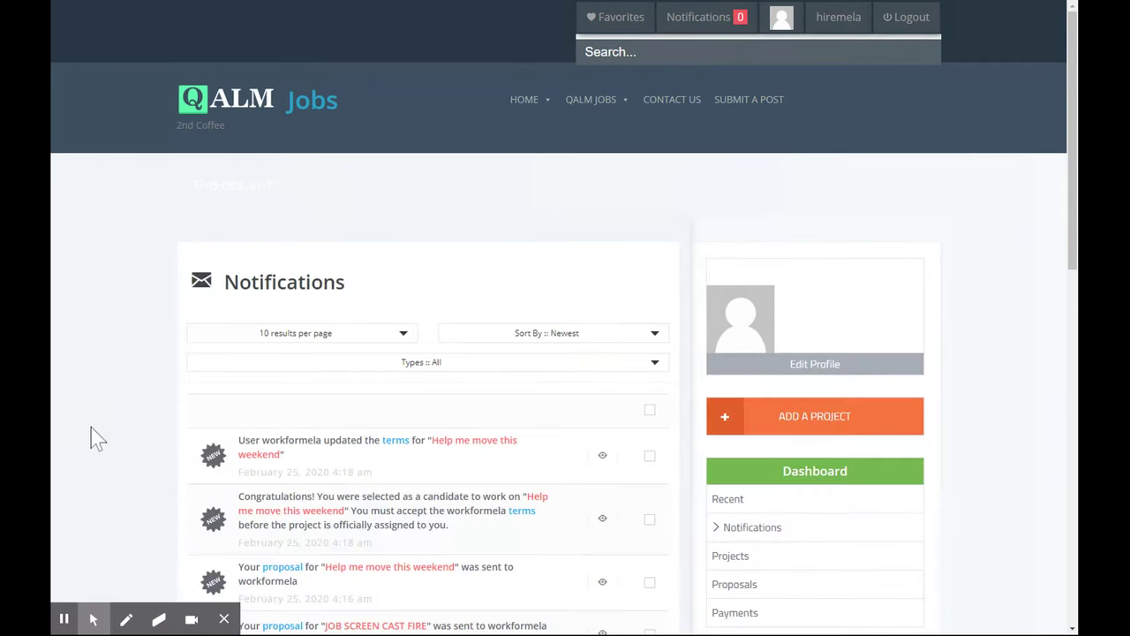
scroll(91, 434, down, 2)
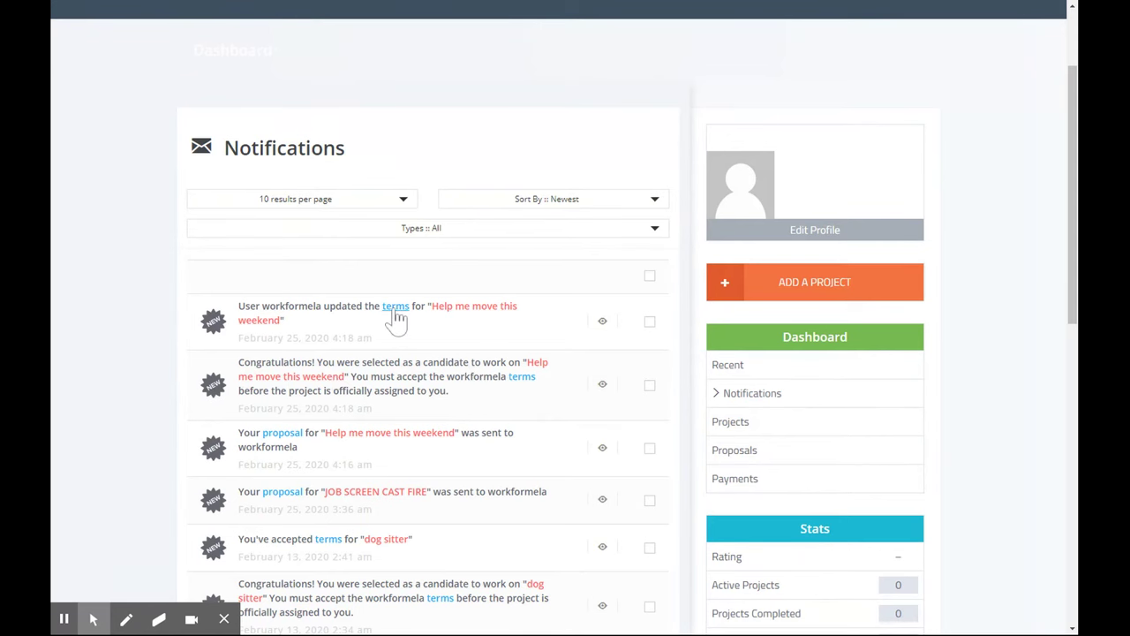
click(395, 316)
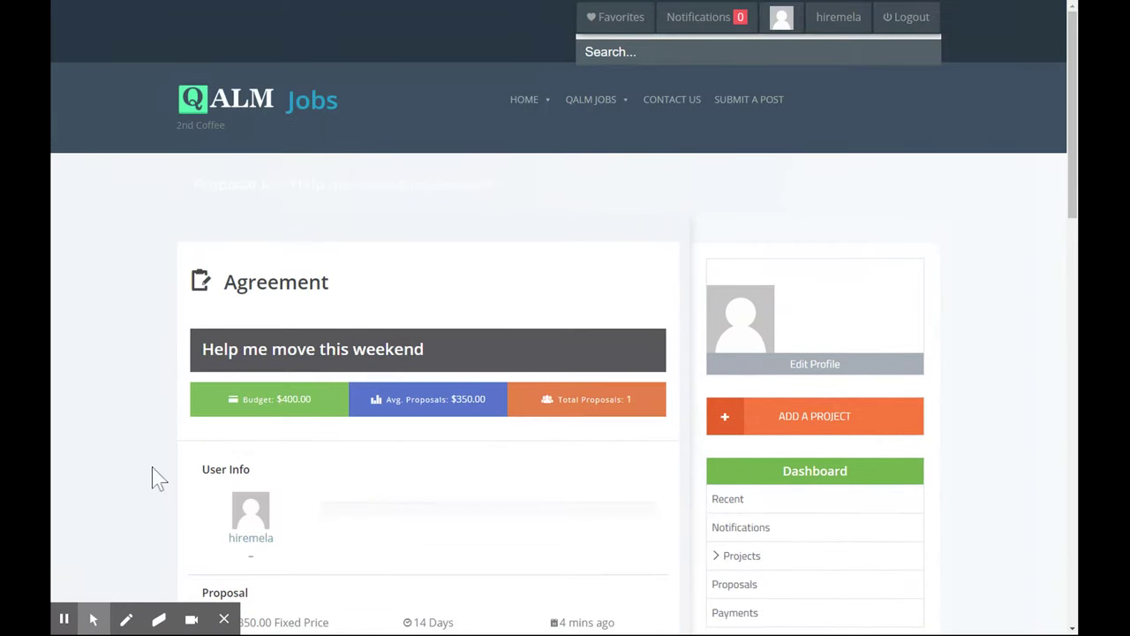
Choose Accept as your decision on the employer's terms, with the note 'I accept.'
scroll(124, 454, down, 3)
scroll(132, 437, down, 1)
scroll(137, 435, down, 2)
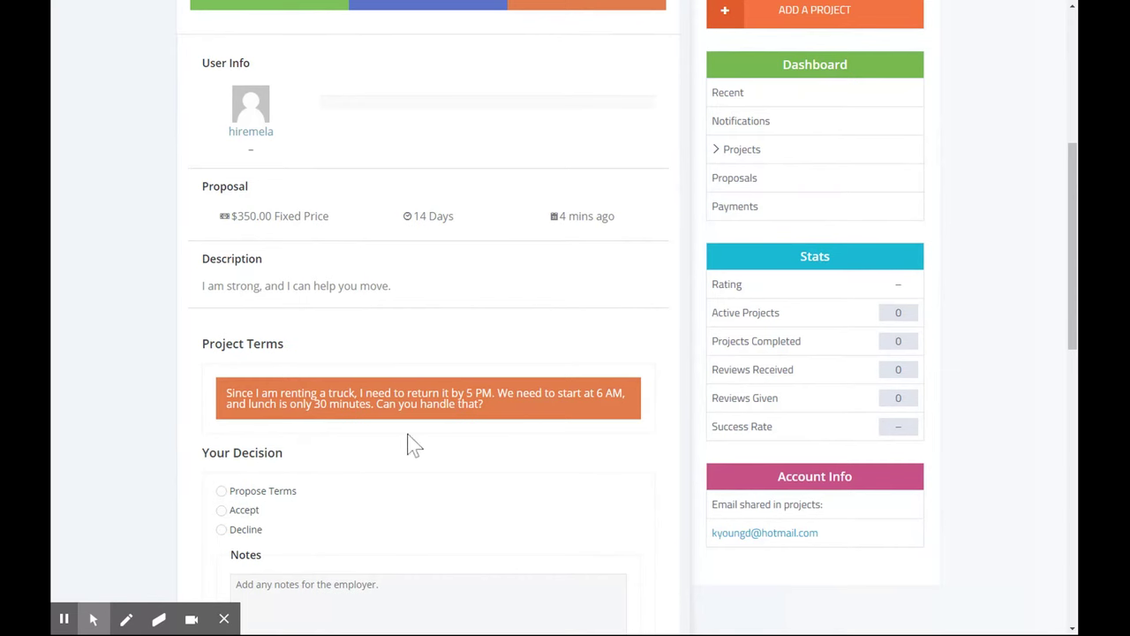
scroll(527, 448, down, 1)
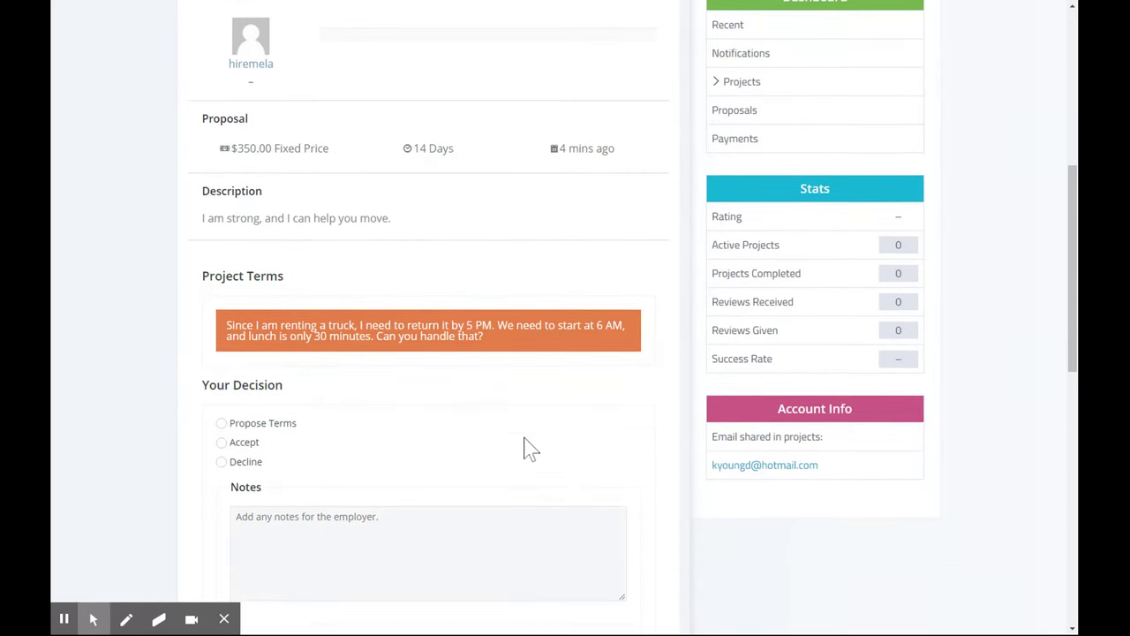
scroll(527, 448, down, 1)
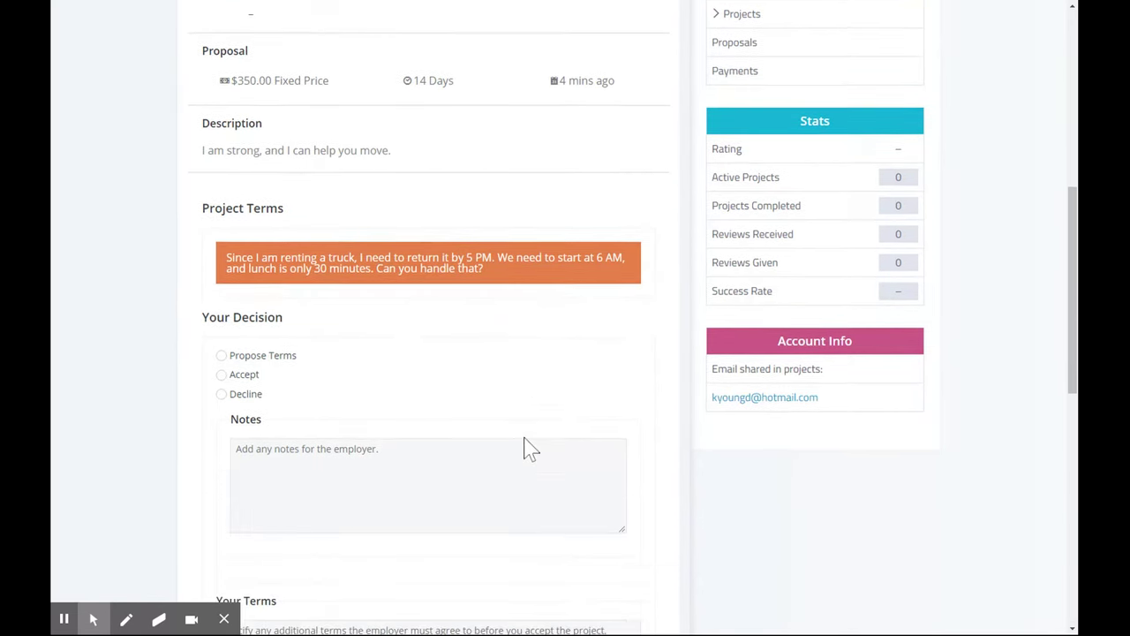
click(221, 378)
key(Tab)
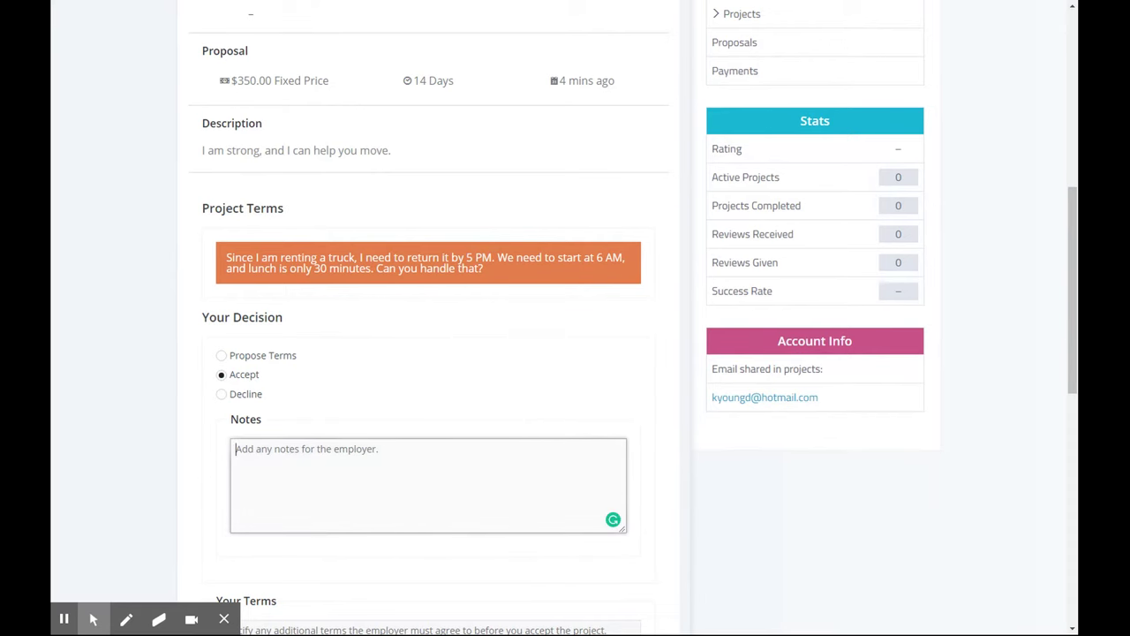
text(I will)
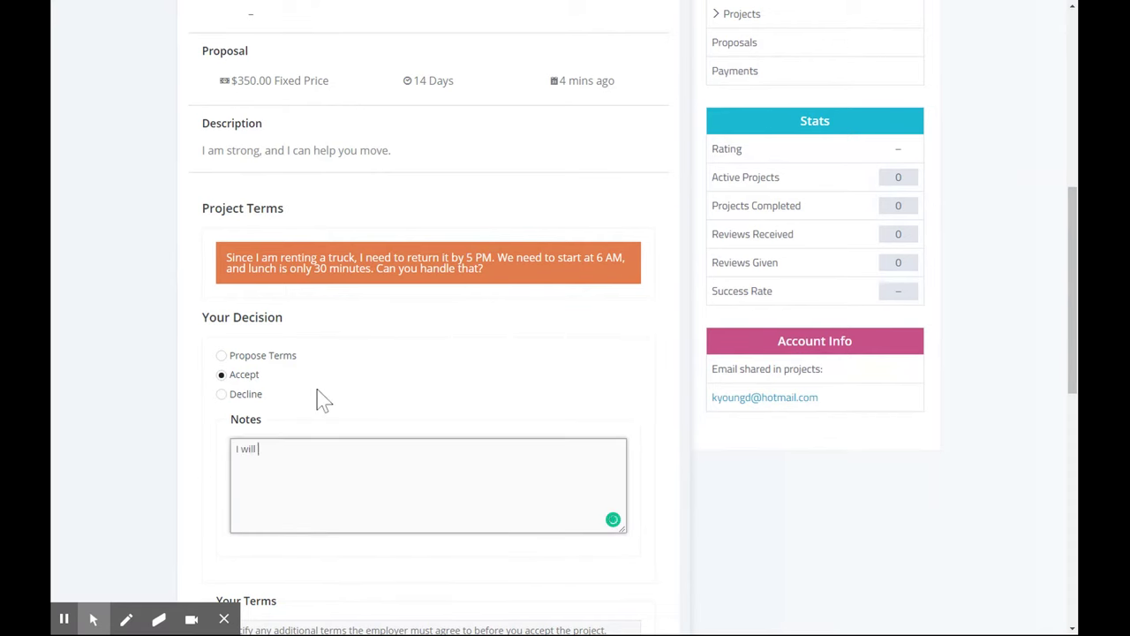
text( ta)
key(BackSpace)
key(BackSpace)
key(BackSpace)
key(BackSpace)
key(BackSpace)
key(BackSpace)
text(accept.)
scroll(317, 393, down, 3)
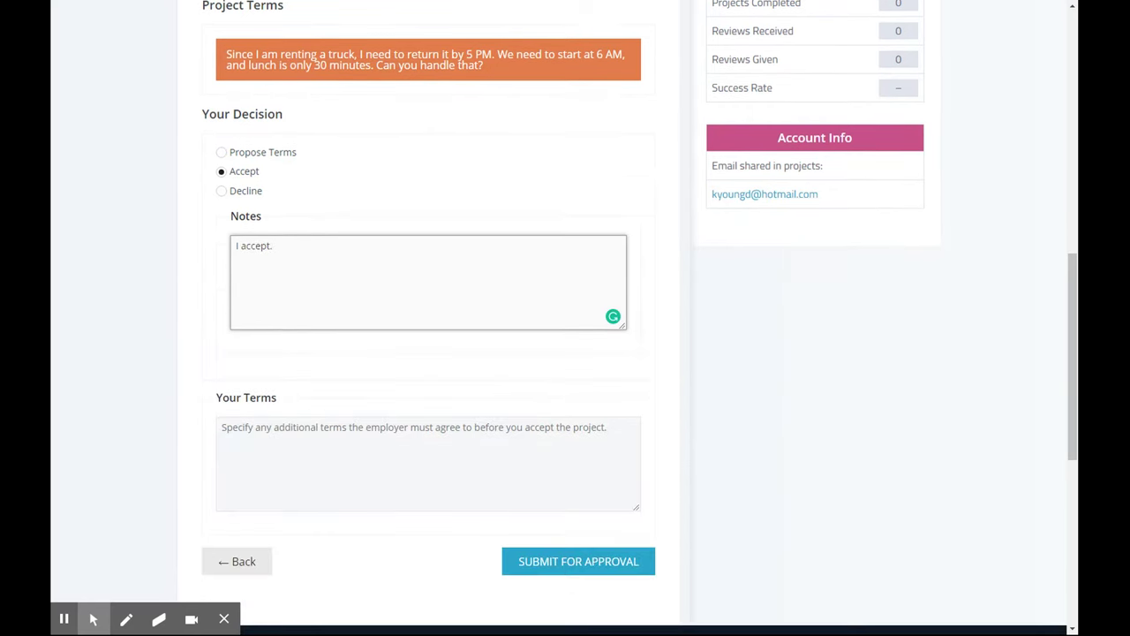
Enter 'I have no terms.' as your terms and submit the acceptance for approval
key(Tab)
text(I)
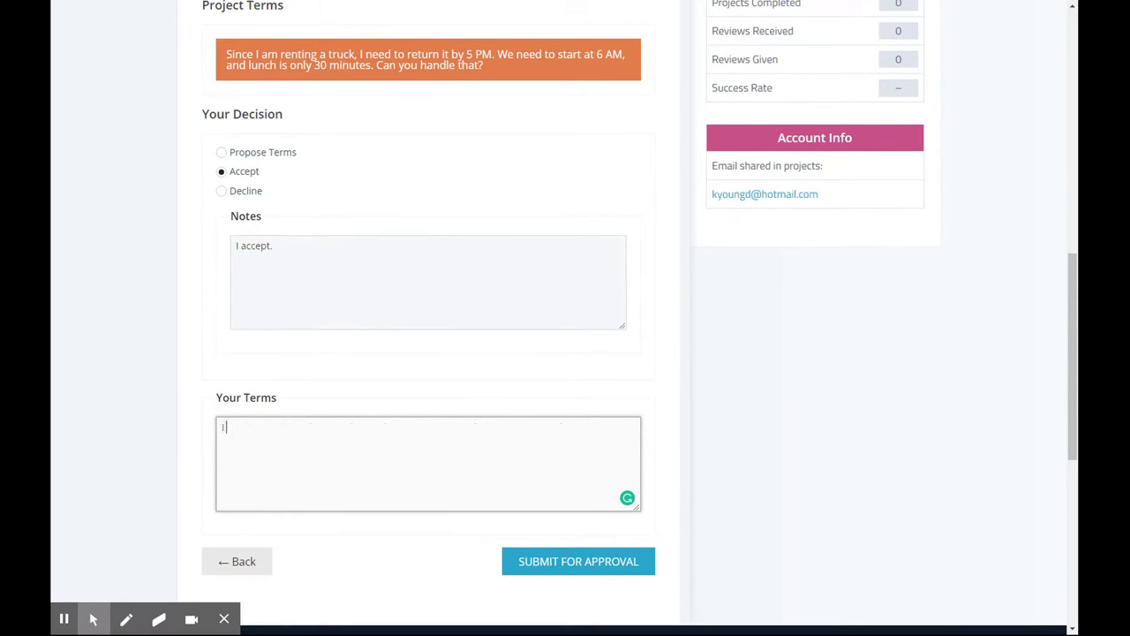
text( hav an)
key(BackSpace)
key(BackSpace)
key(BackSpace)
key(BackSpace)
key(BackSpace)
key(BackSpace)
key(BackSpace)
text(have no terms.)
click(552, 574)
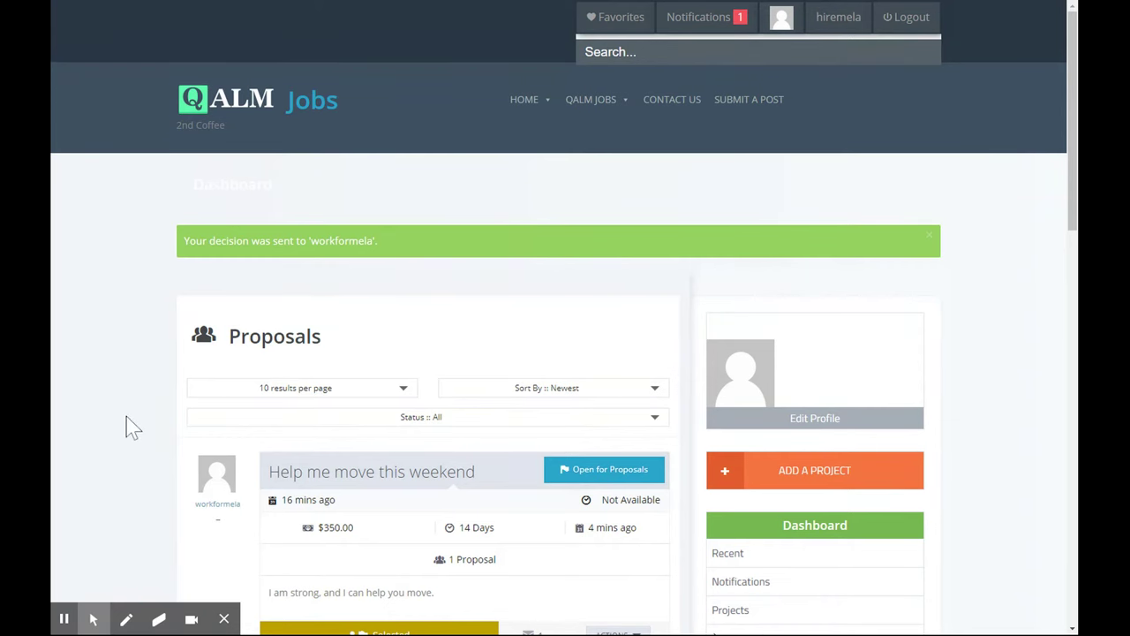
Go to the dashboard to see the moving project assigned with work status Working
scroll(126, 429, down, 2)
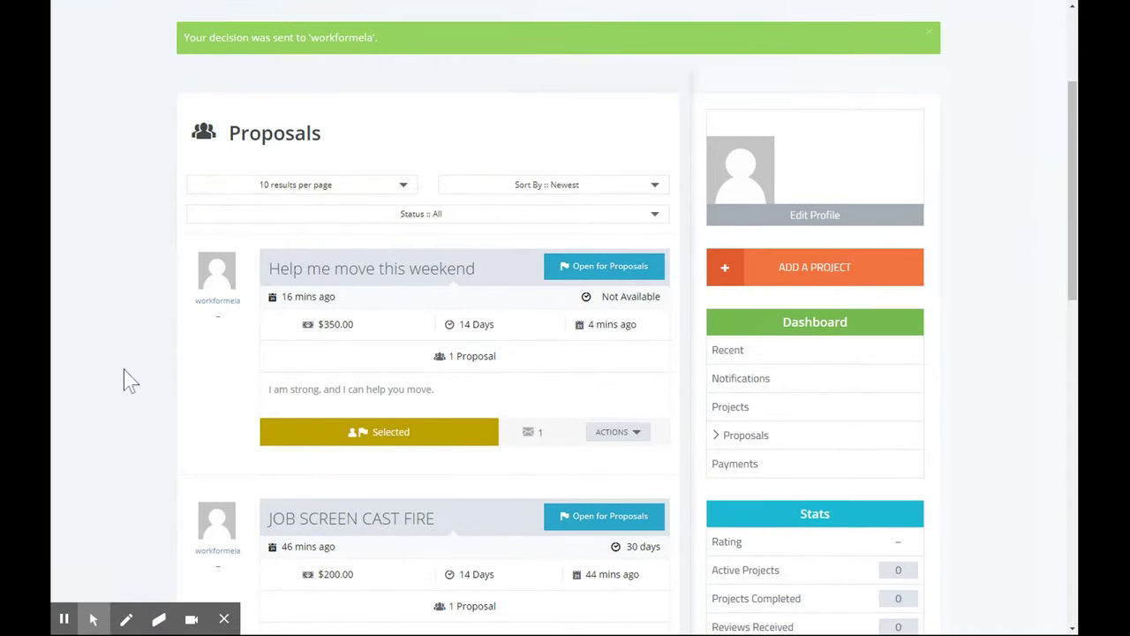
mouse_move(129, 586)
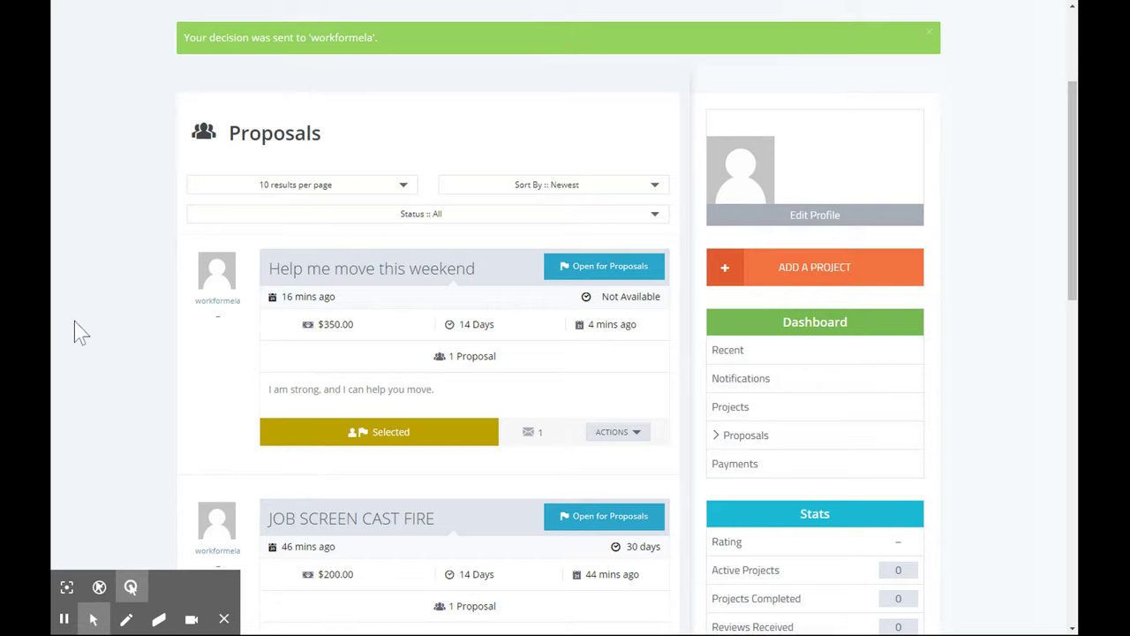
scroll(94, 309, up, 2)
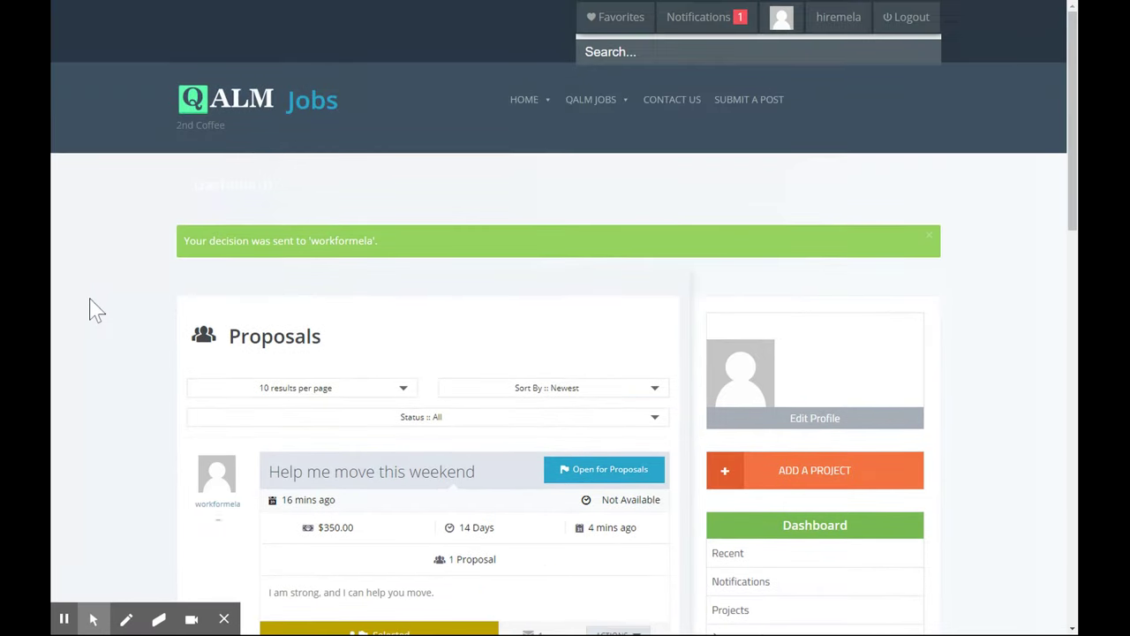
mouse_move(591, 99)
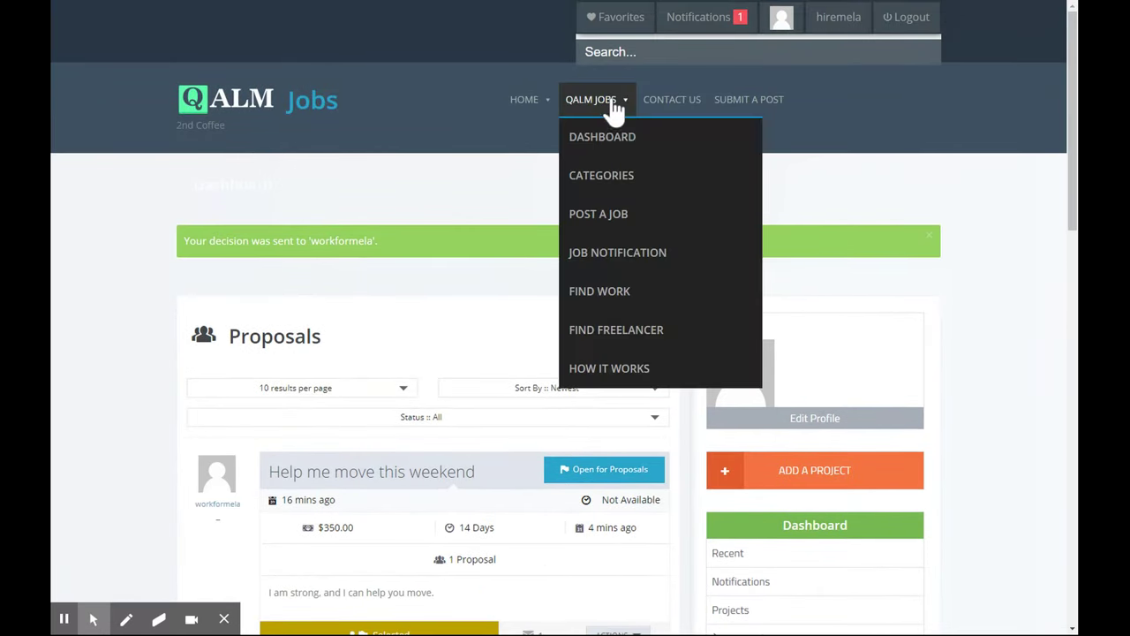
click(615, 151)
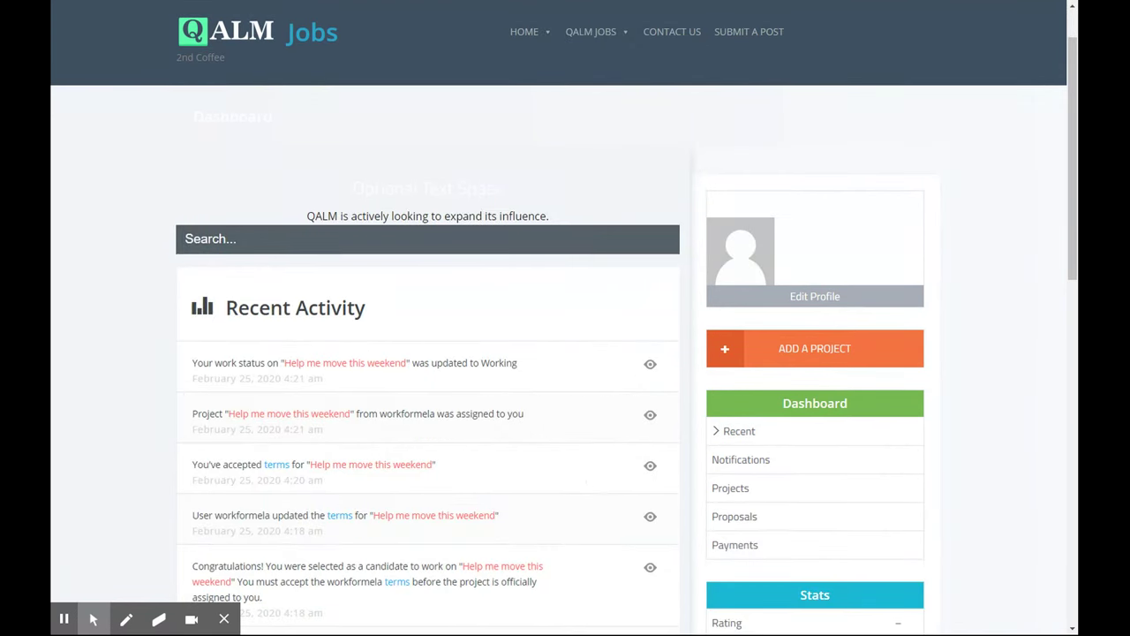
Open the moving project's workspace from the Working activity entry and confirm it shows In Development
click(651, 366)
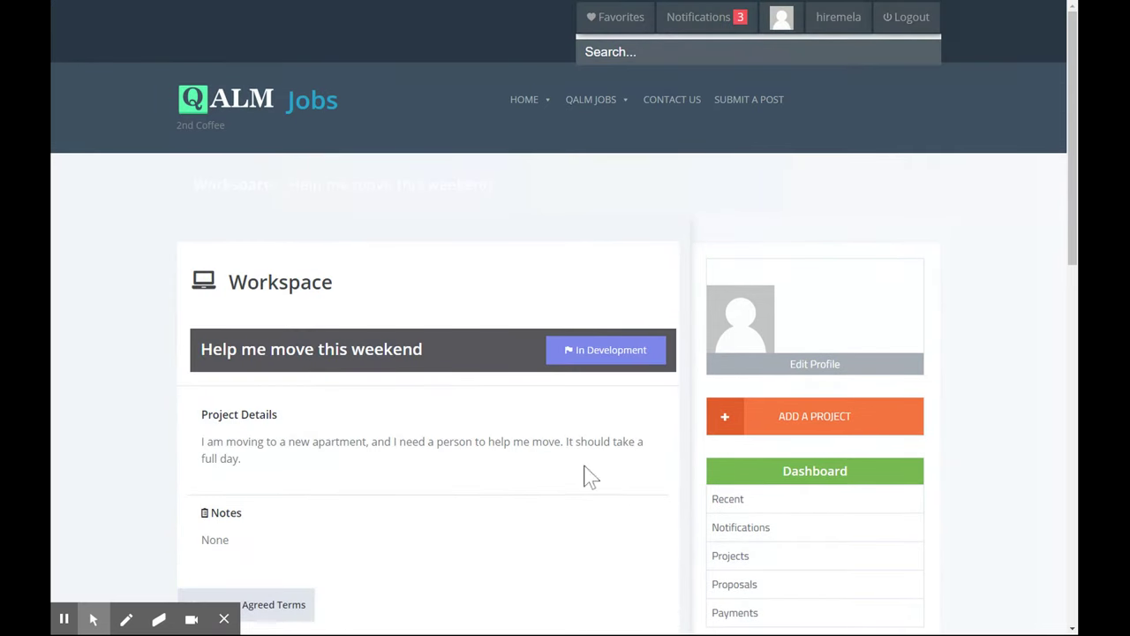
scroll(172, 519, down, 3)
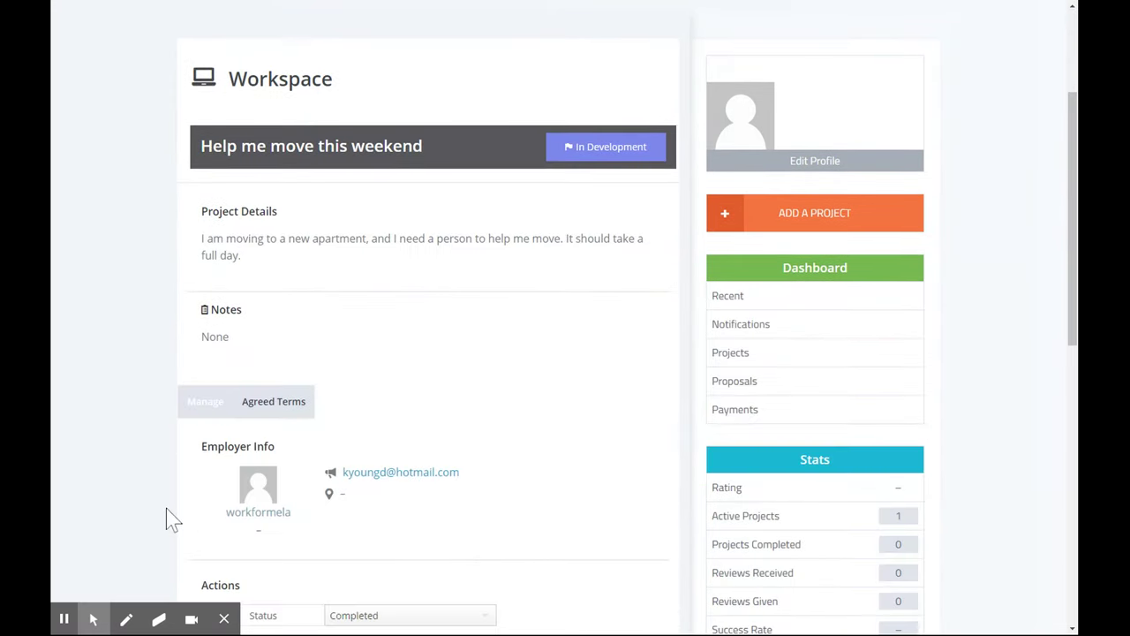
scroll(166, 512, down, 3)
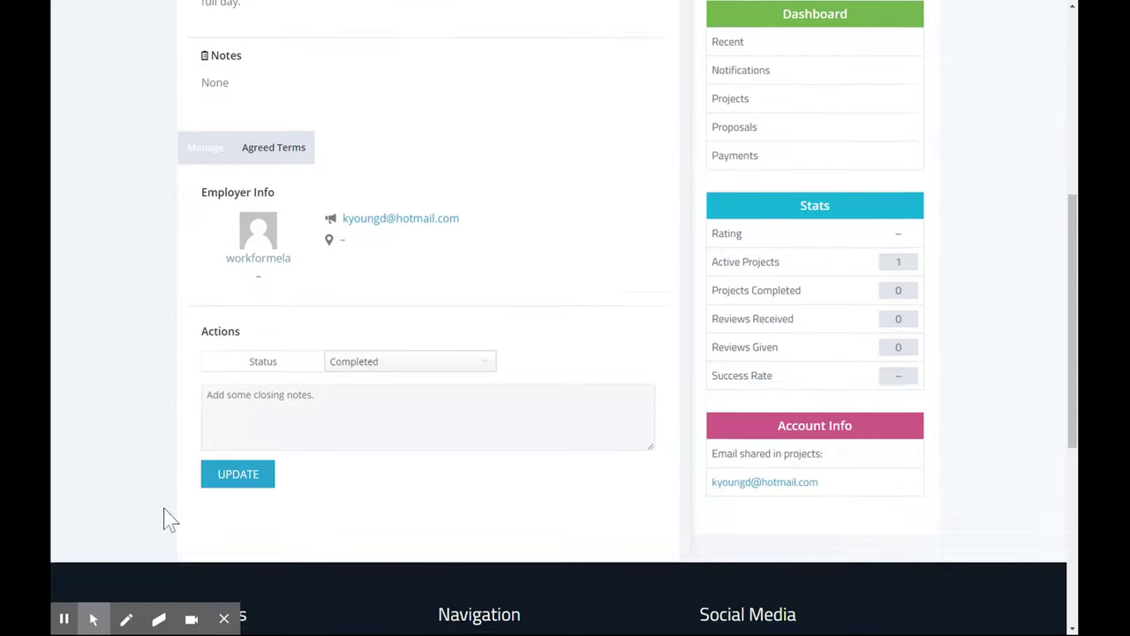
scroll(168, 517, up, 1)
scroll(170, 519, up, 3)
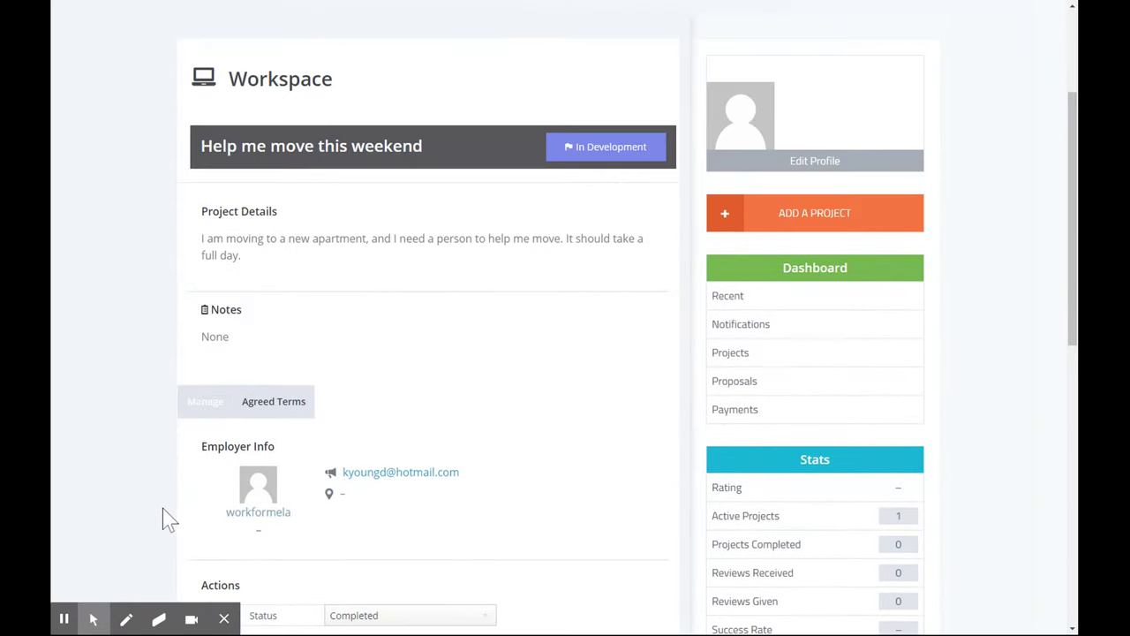
scroll(162, 509, up, 3)
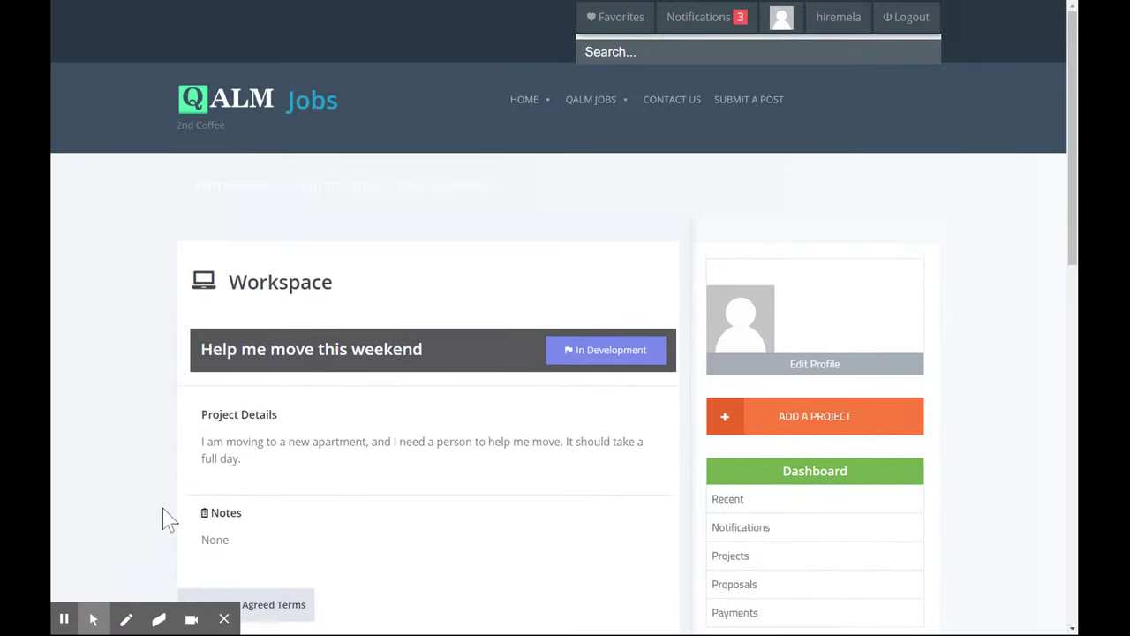